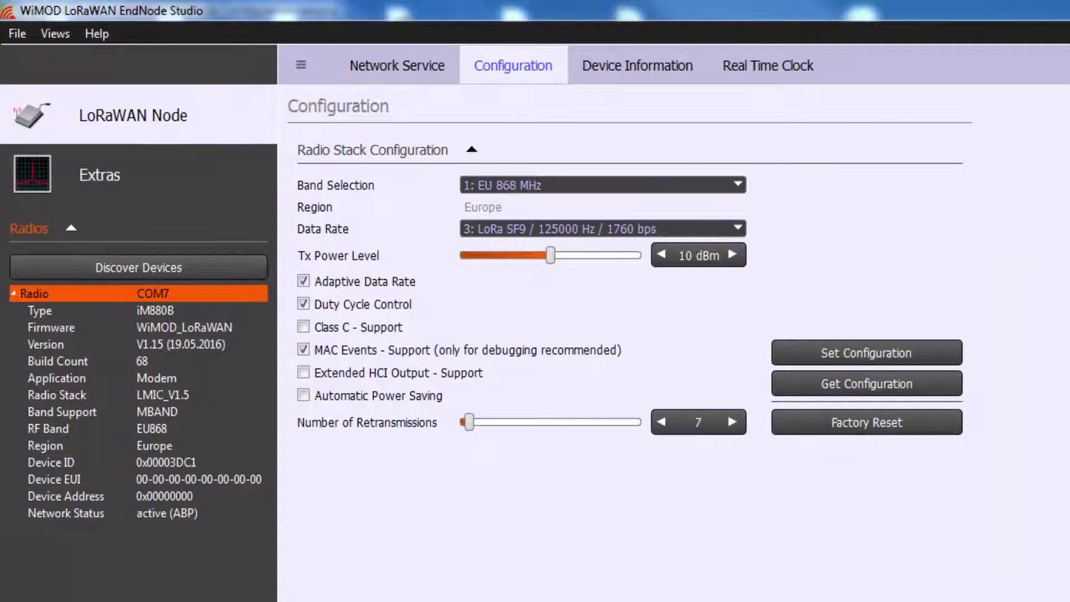
- Show the Band Selection options, with EU 868 MHz still the chosen band
{"action": "left_click", "coordinate": [738, 184]}
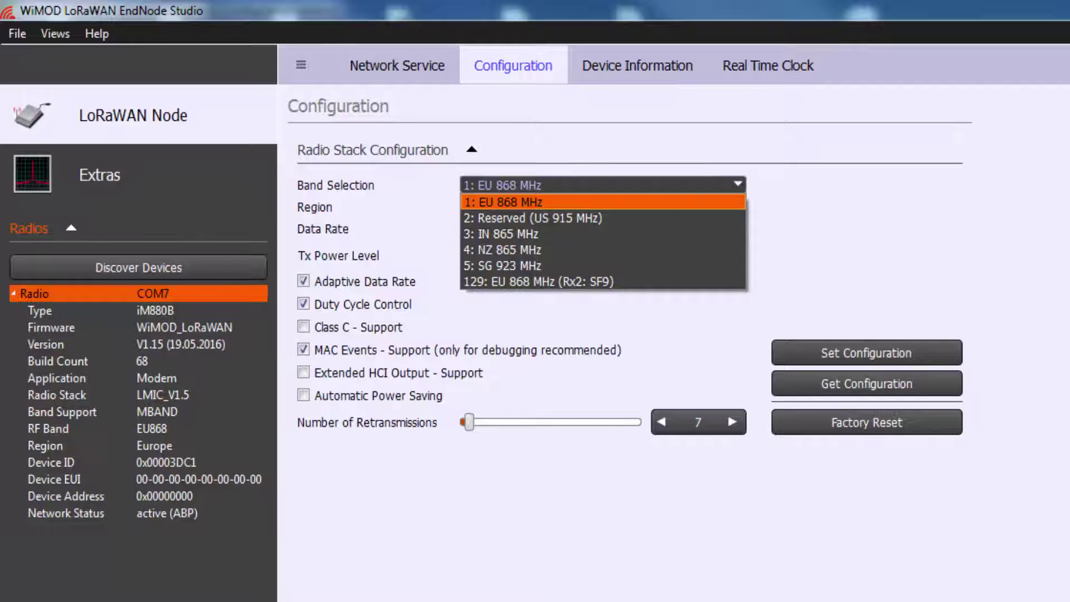
- Keep band 1: EU 868 MHz, browse the data rates, and reselect 3: LoRa SF9 / 1760 bps
{"action": "left_click", "coordinate": [725, 202]}
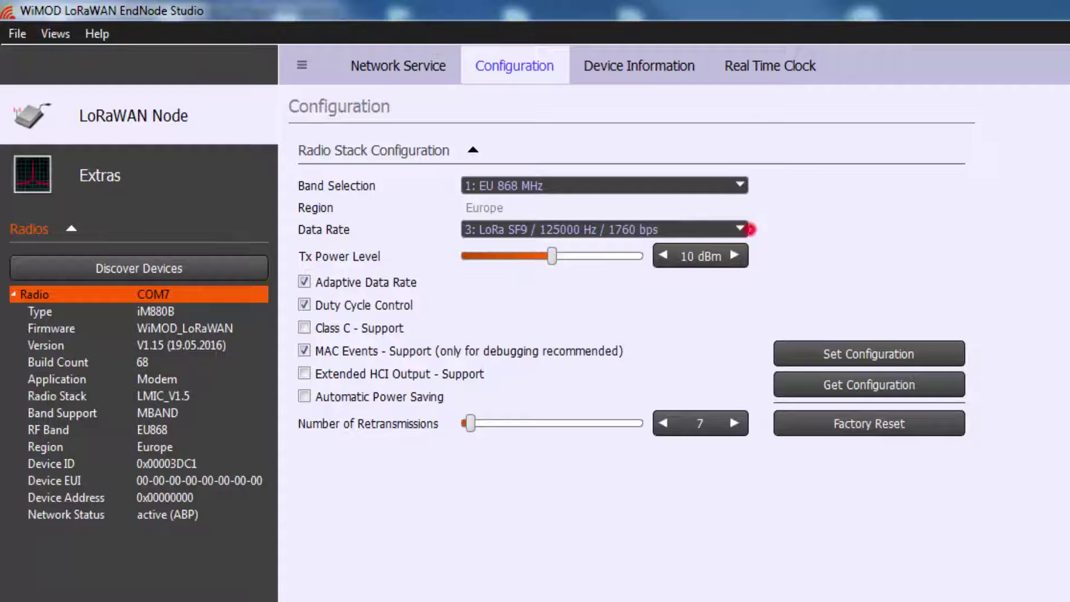
{"action": "left_click", "coordinate": [739, 228]}
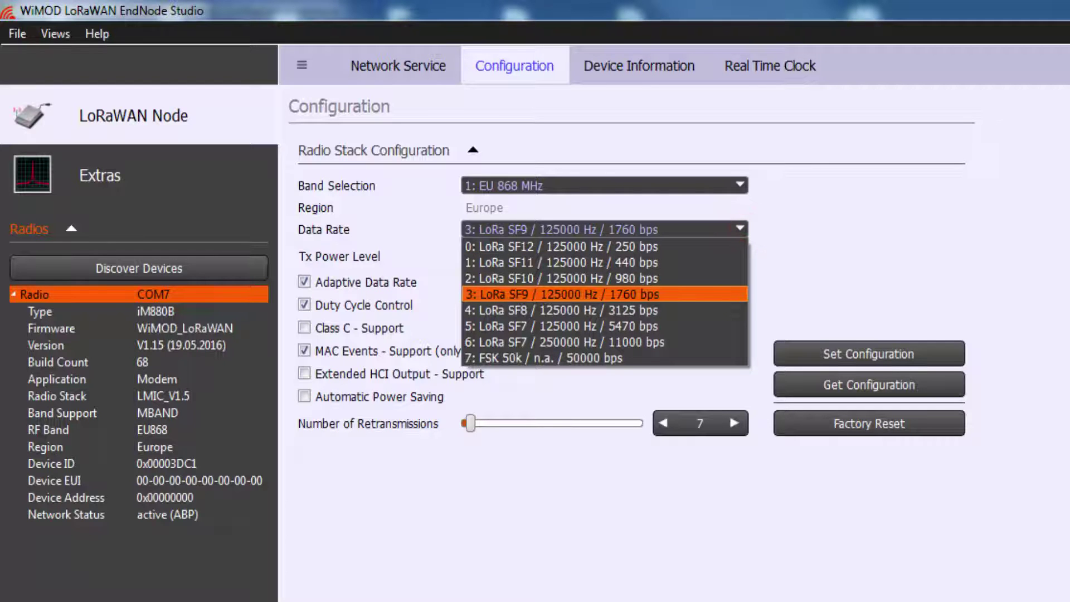
{"action": "key", "text": "Home"}
{"action": "key", "text": "Down"}
{"action": "key", "text": "Down"}
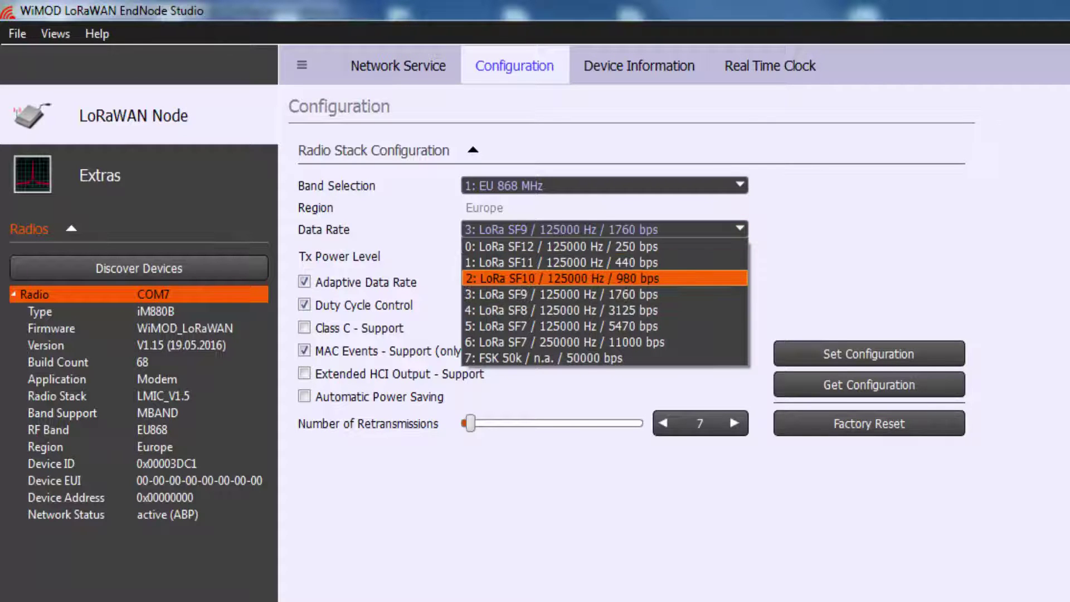
{"action": "key", "text": "Down"}
{"action": "key", "text": "Down"}
{"action": "key", "text": "Down"}
{"action": "key", "text": "Down"}
{"action": "key", "text": "Down"}
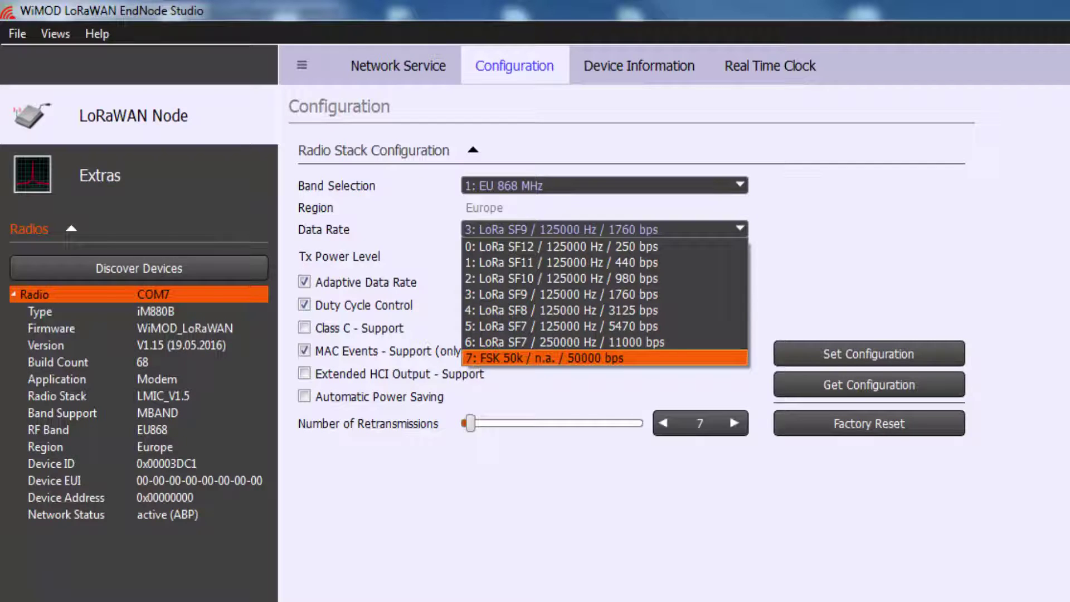
{"action": "key", "text": "Up"}
{"action": "key", "text": "Up"}
{"action": "key", "text": "Up"}
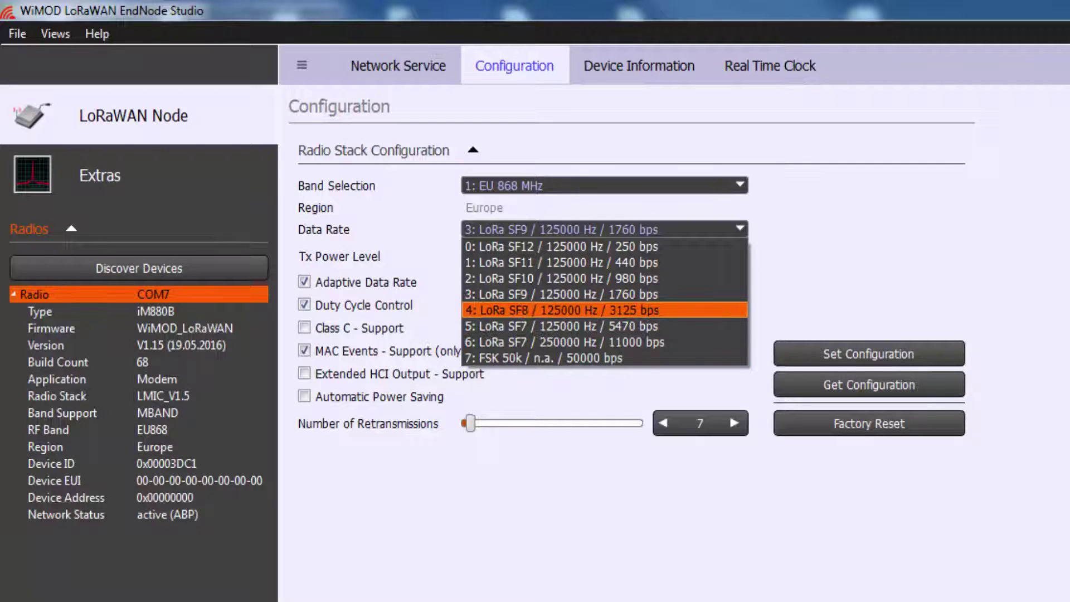
{"action": "key", "text": "Up"}
{"action": "left_click", "coordinate": [722, 298]}
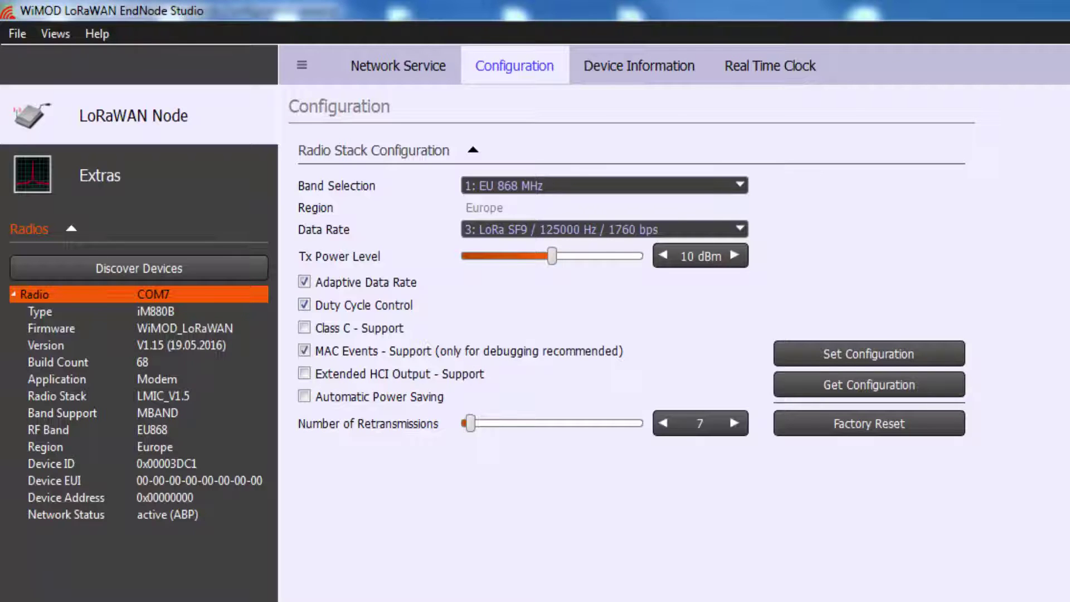
{"action": "left_click", "coordinate": [734, 256]}
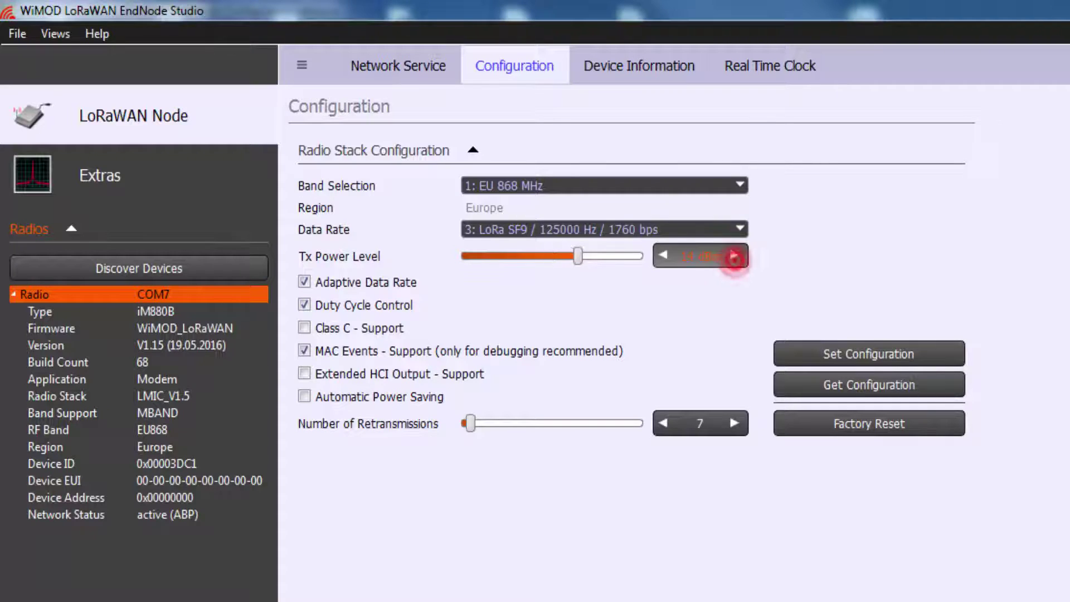
{"action": "left_click", "coordinate": [735, 256]}
{"action": "left_click", "coordinate": [662, 256]}
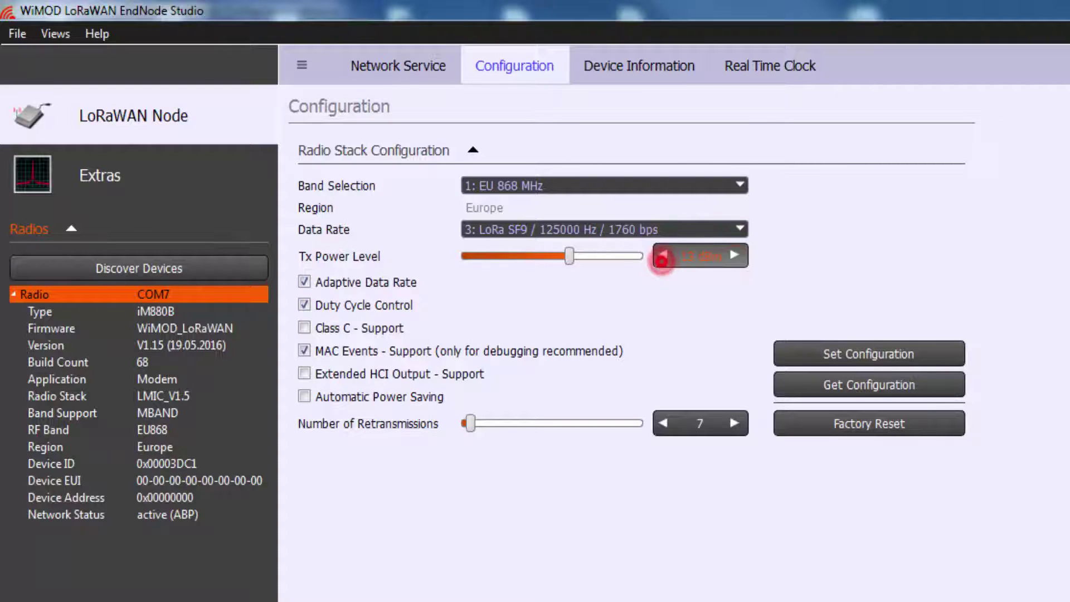
{"action": "left_click", "coordinate": [662, 256]}
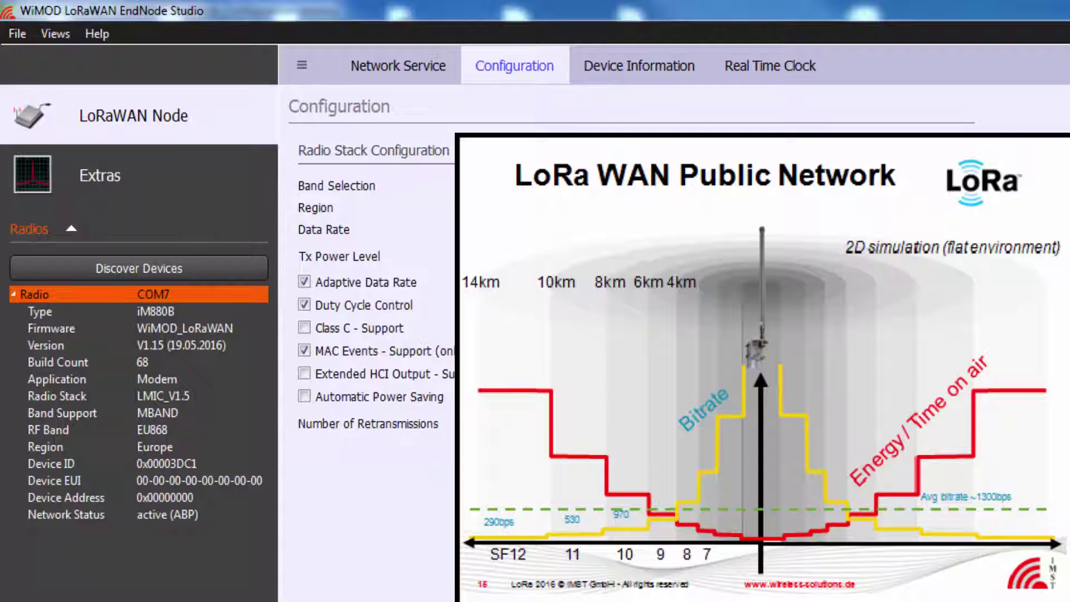
{"action": "key", "text": "space"}
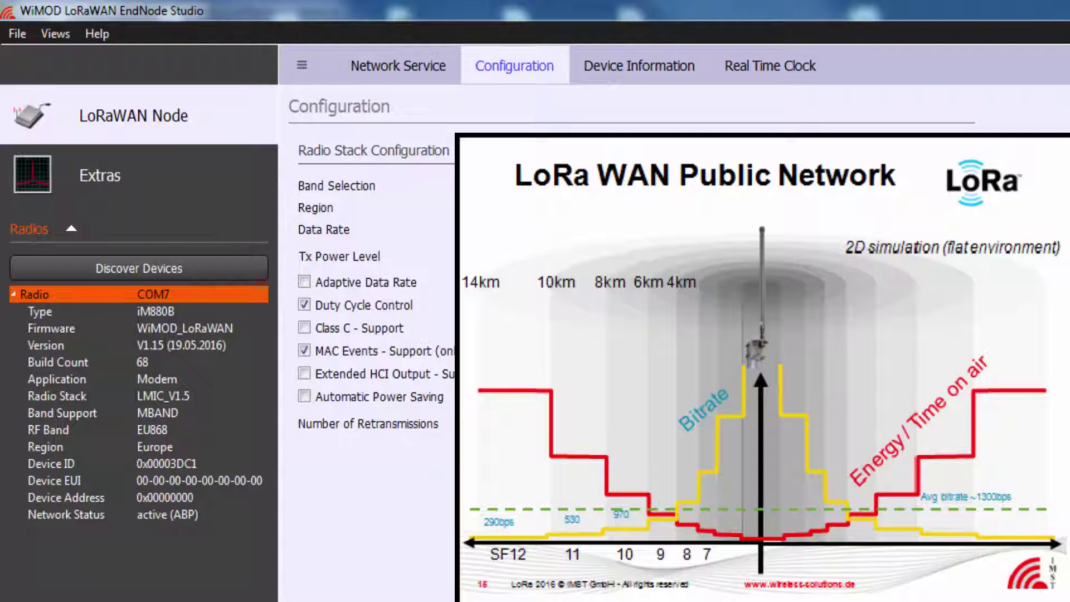
{"action": "key", "text": "space"}
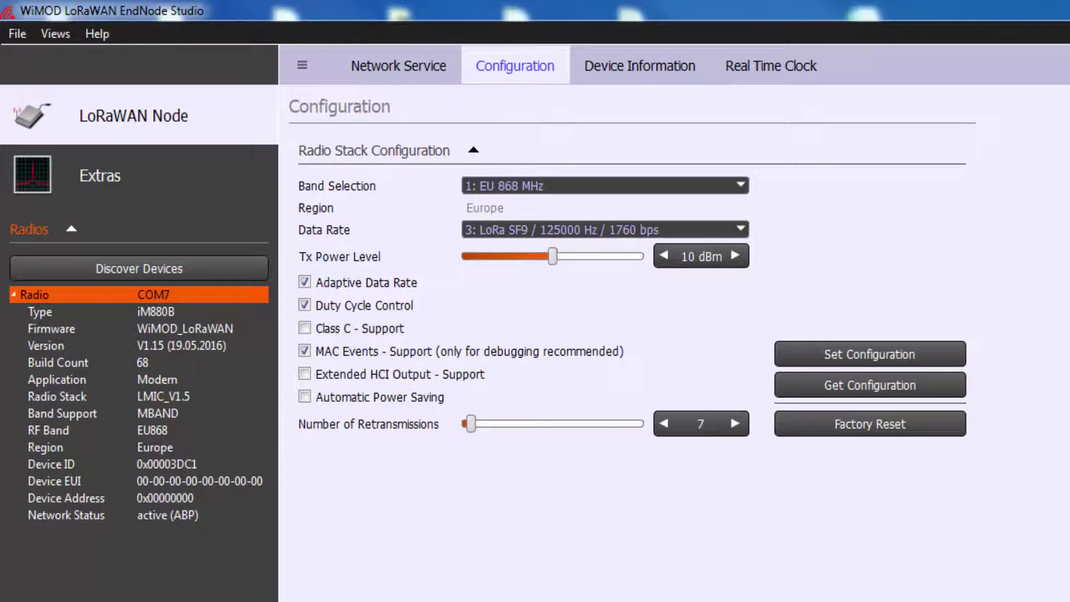
{"action": "left_click", "coordinate": [385, 328]}
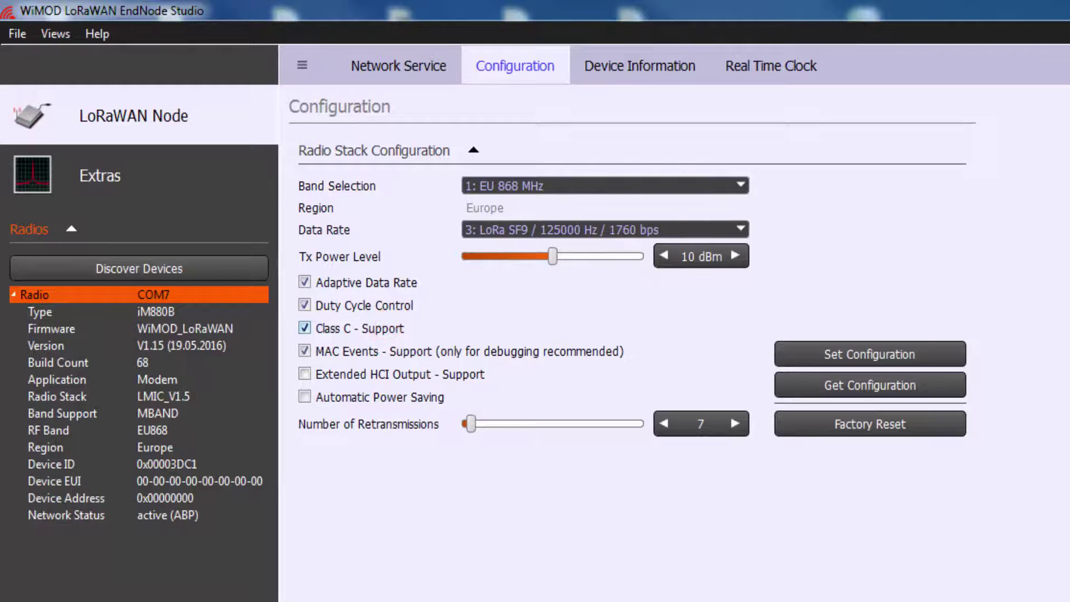
{"action": "left_click", "coordinate": [393, 330]}
{"action": "left_click", "coordinate": [502, 351]}
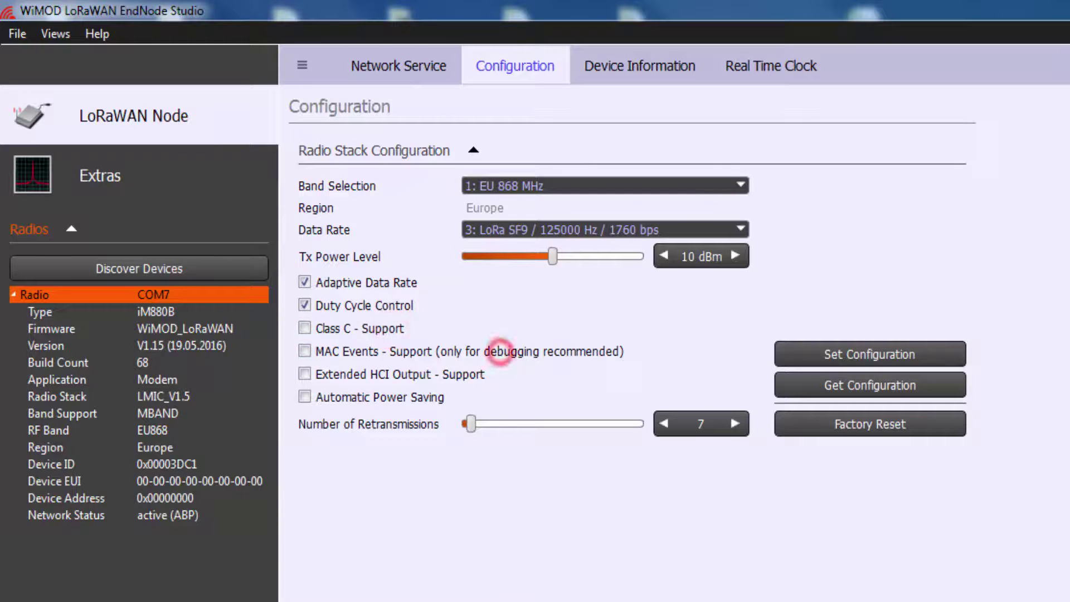
{"action": "left_click", "coordinate": [510, 351]}
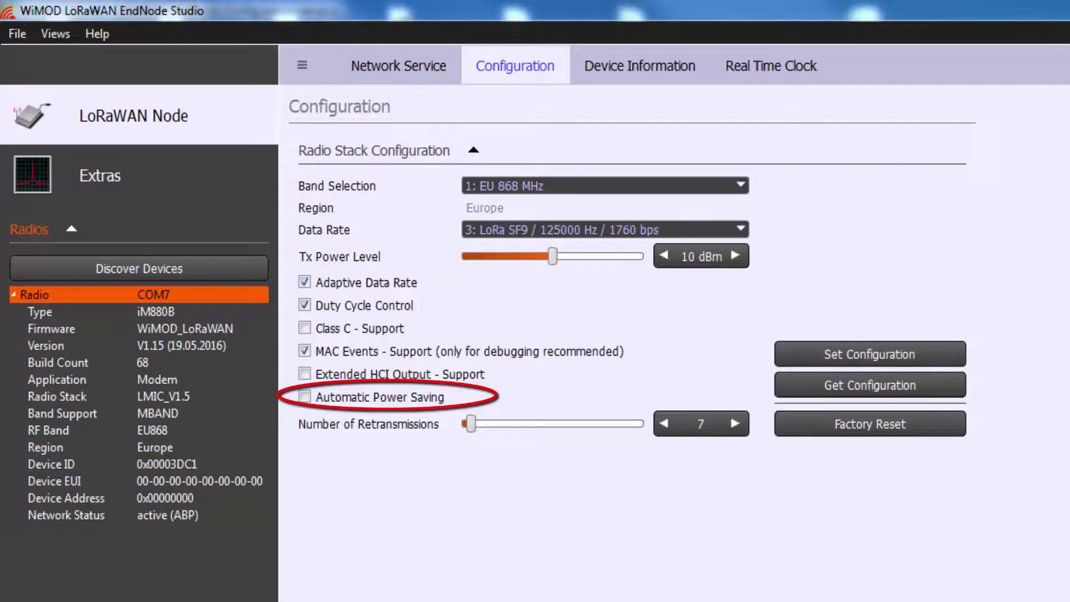
{"action": "left_click", "coordinate": [304, 397]}
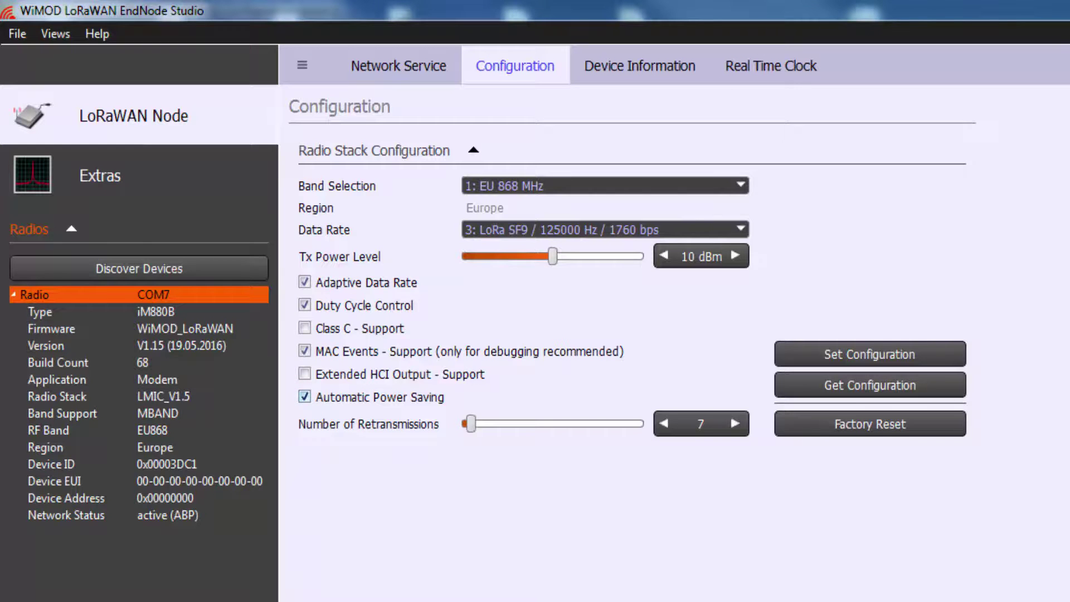
{"action": "left_click", "coordinate": [304, 397]}
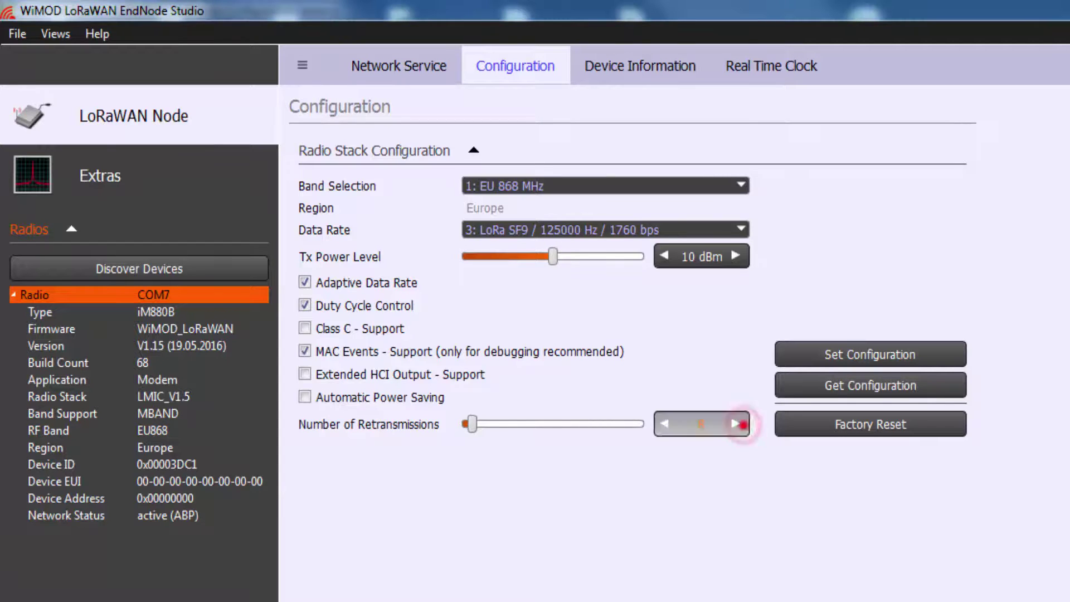
{"action": "left_click", "coordinate": [735, 424]}
{"action": "left_click", "coordinate": [735, 424]}
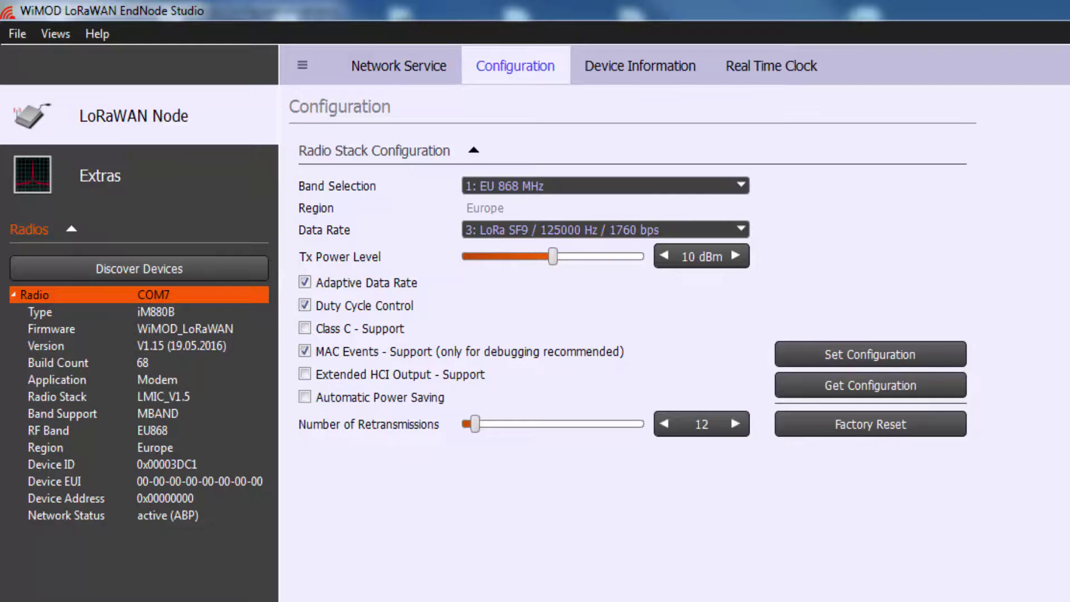
{"action": "left_click", "coordinate": [664, 424]}
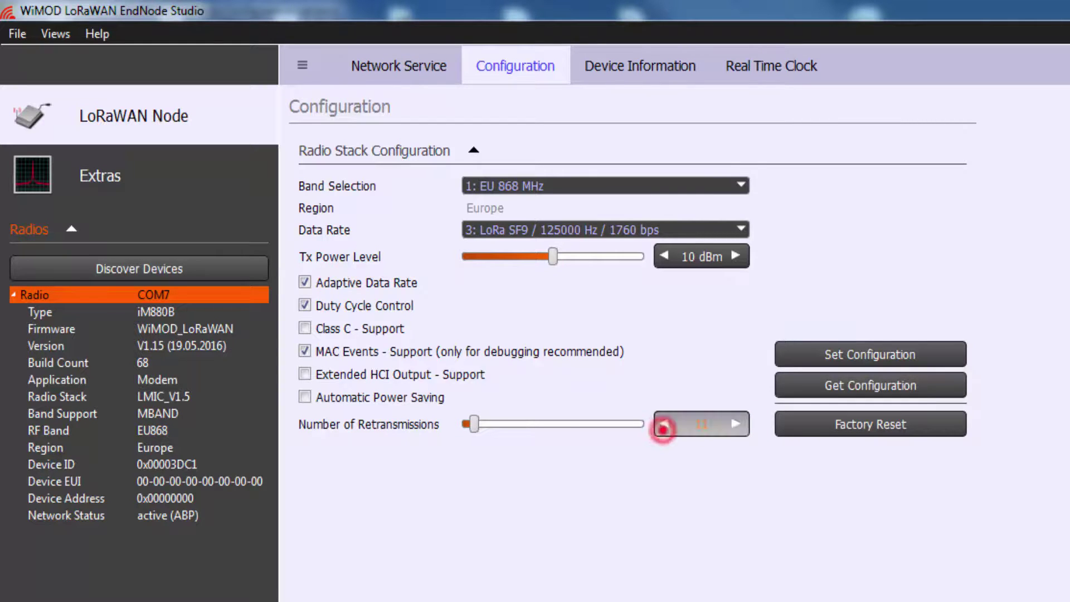
{"action": "left_click", "coordinate": [664, 423]}
{"action": "left_click", "coordinate": [664, 424]}
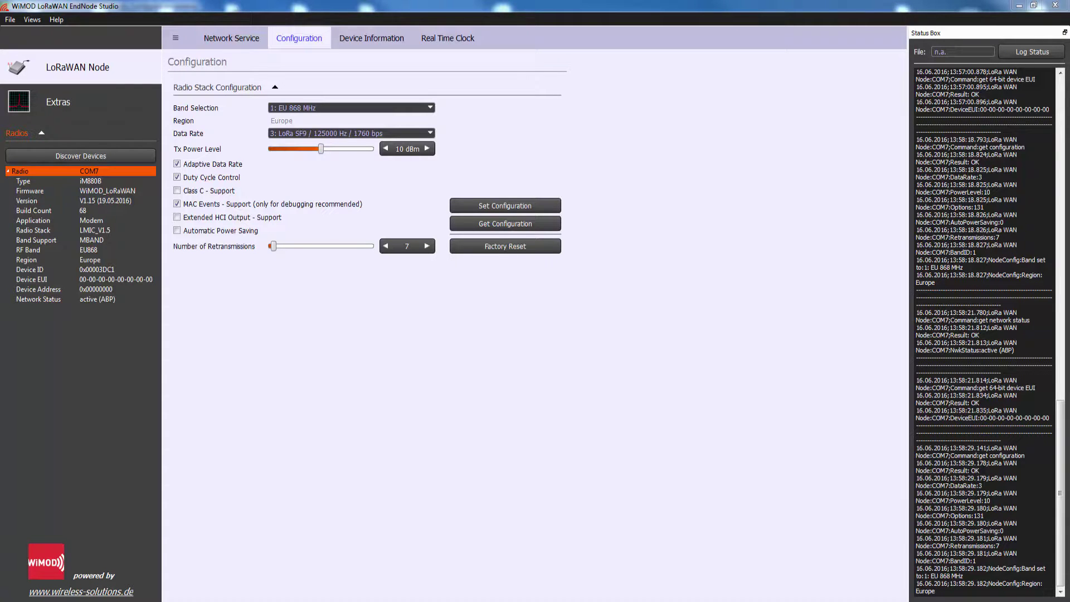
- Attempt a Factory Reset; the Status Box logs 'no factory settings available'
{"action": "left_click", "coordinate": [505, 246]}
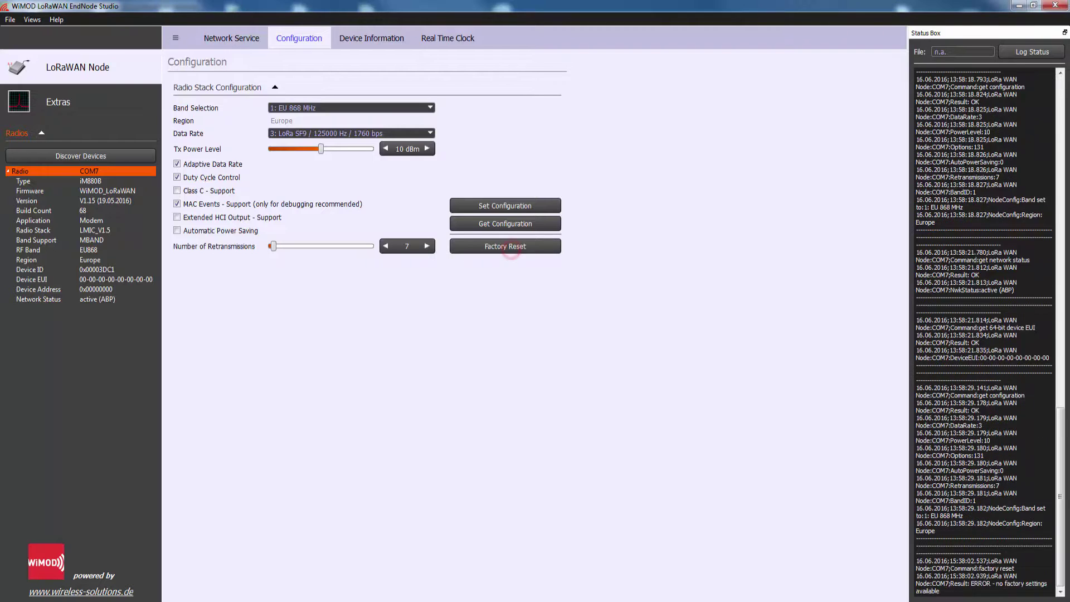